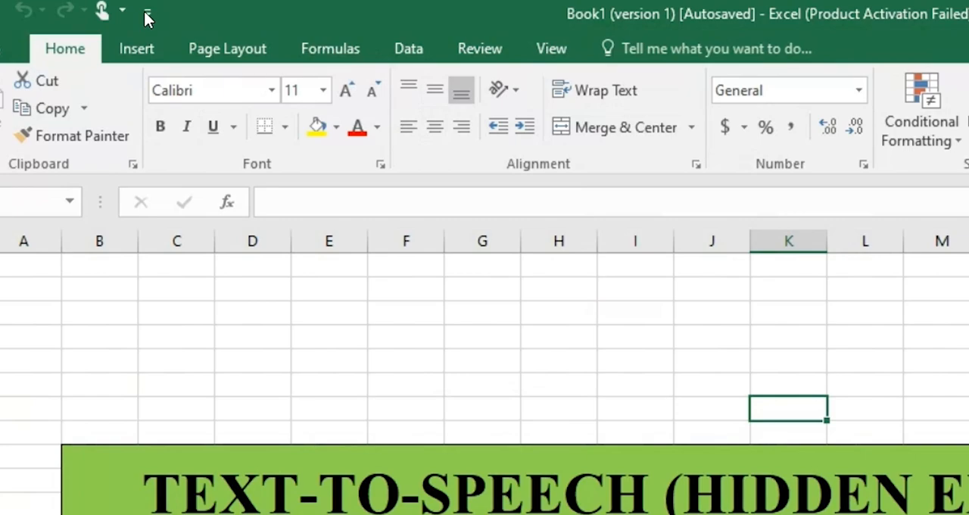
# - Open the Quick Access Toolbar customization options and list All Commands as the available commands
pyautogui.click(146, 12)
pyautogui.click(255, 401)
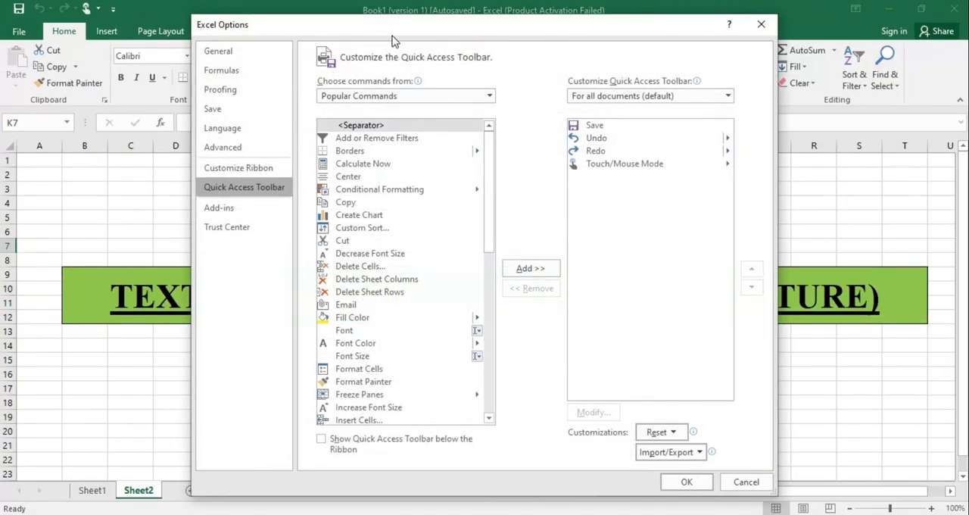
pyautogui.moveTo(388, 34); pyautogui.dragTo(336, 32)
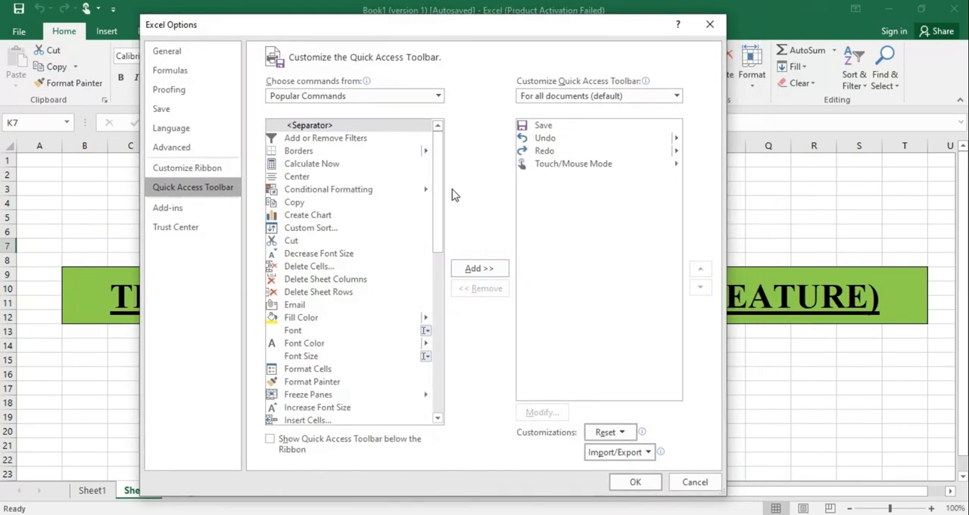
pyautogui.click(438, 95)
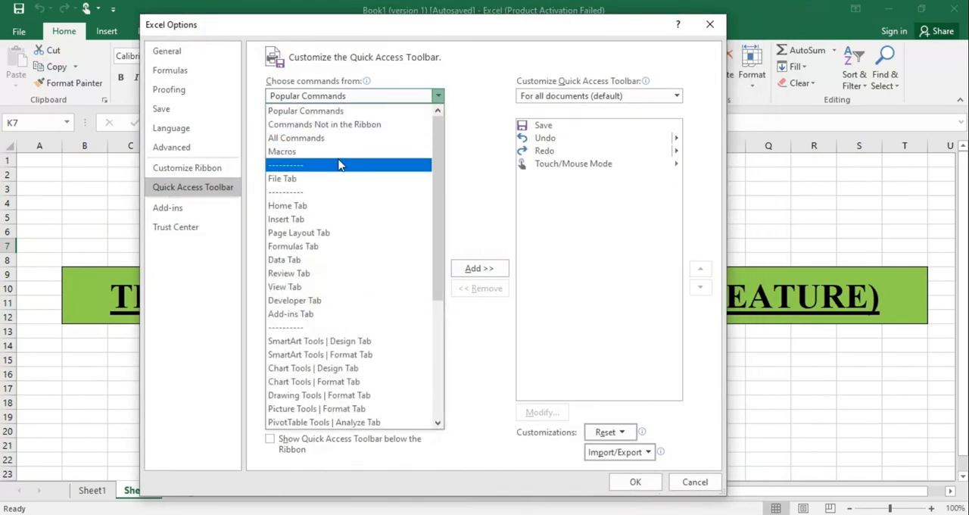
pyautogui.click(419, 138)
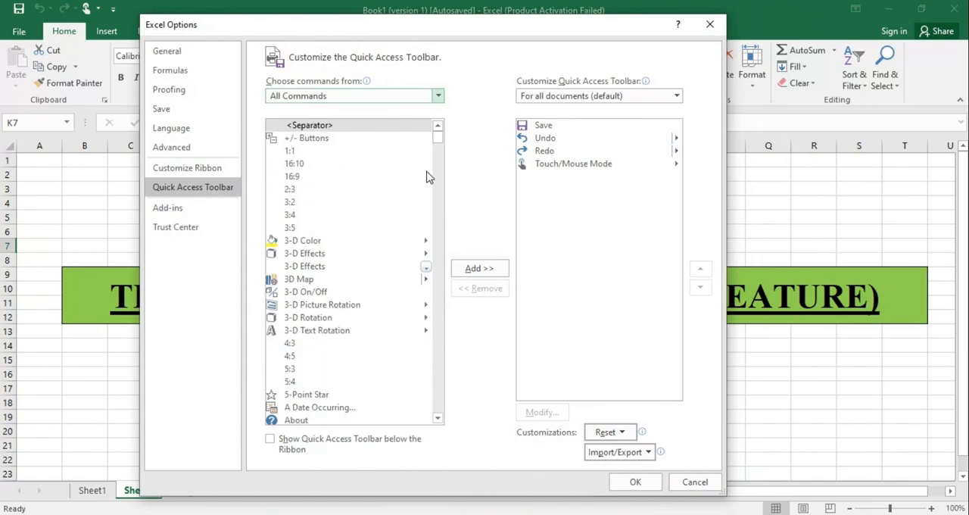
# - Find the Speak Cells on Enter command and add it to the Quick Access Toolbar
pyautogui.moveTo(437, 146); pyautogui.dragTo(439, 404)
pyautogui.click(438, 126)
pyautogui.click(436, 348)
pyautogui.moveTo(437, 344); pyautogui.dragTo(437, 363)
pyautogui.scroll(12, 367, 251)
pyautogui.scroll(-13, 360, 240)
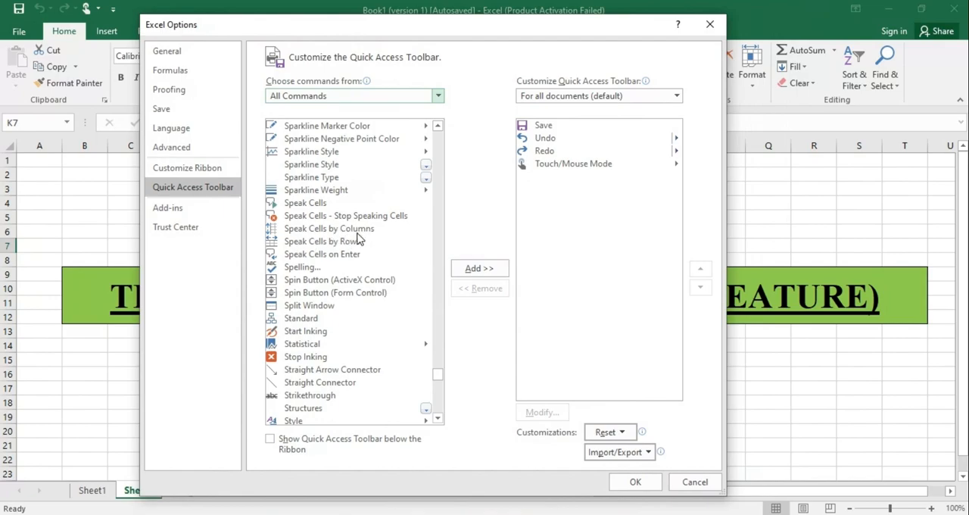
pyautogui.click(343, 258)
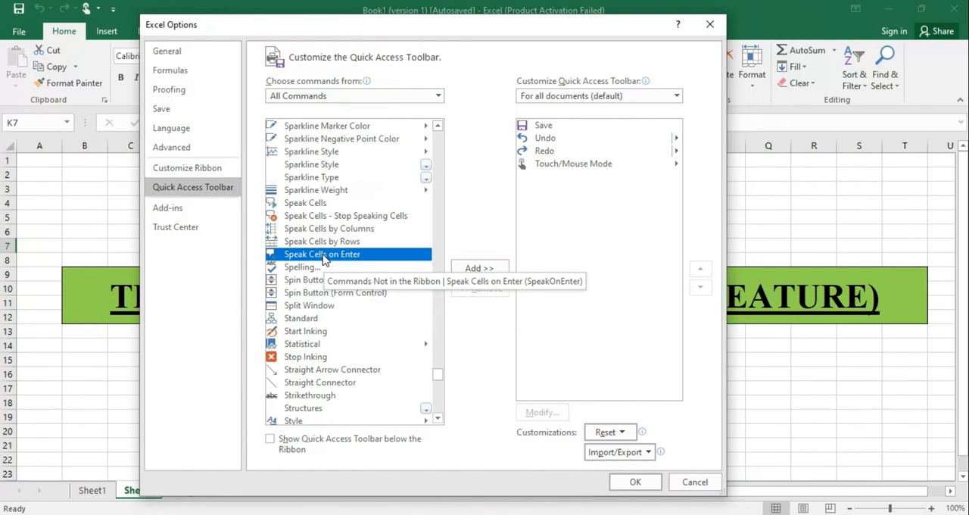
pyautogui.click(472, 269)
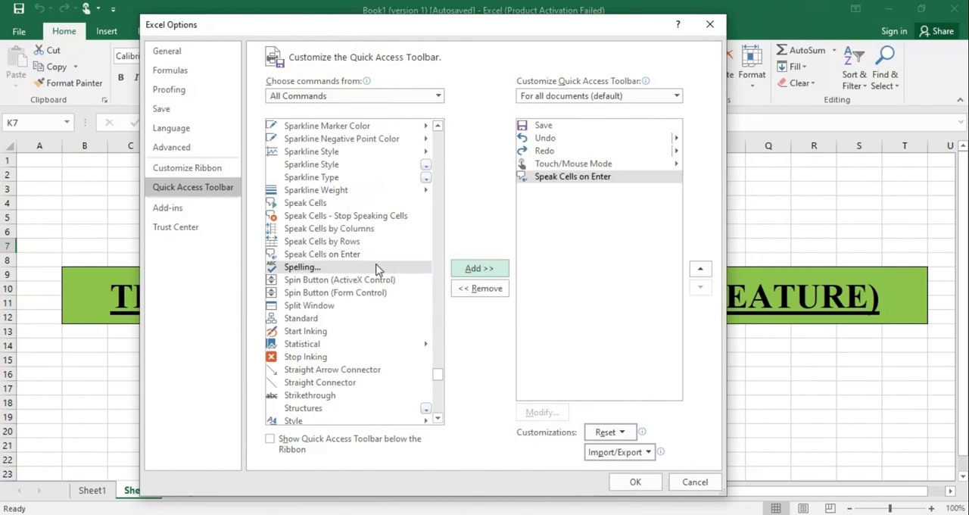
# - Add Speak Cells, Speak Cells - Stop Speaking Cells, Speak Cells by Rows and Speak Cells by Columns to the Quick Access Toolbar
pyautogui.click(315, 204)
pyautogui.click(489, 273)
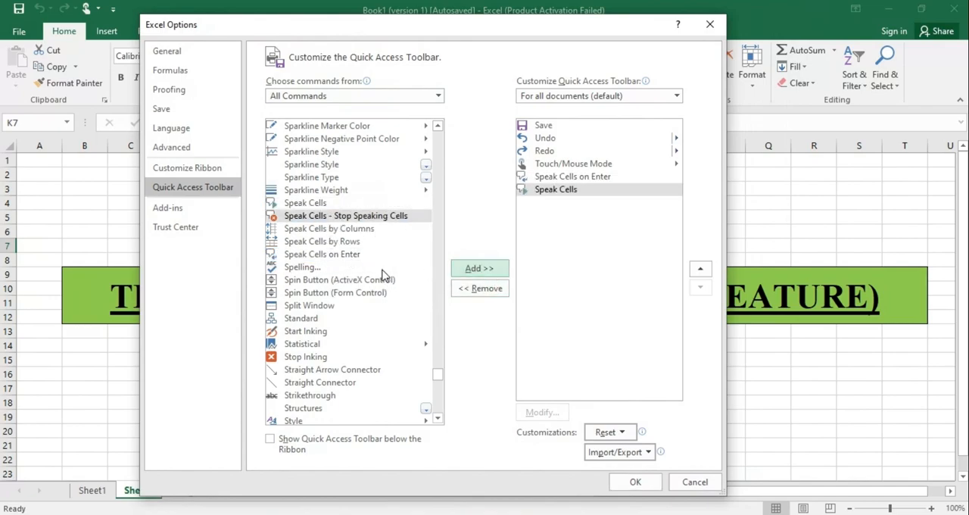
pyautogui.click(480, 269)
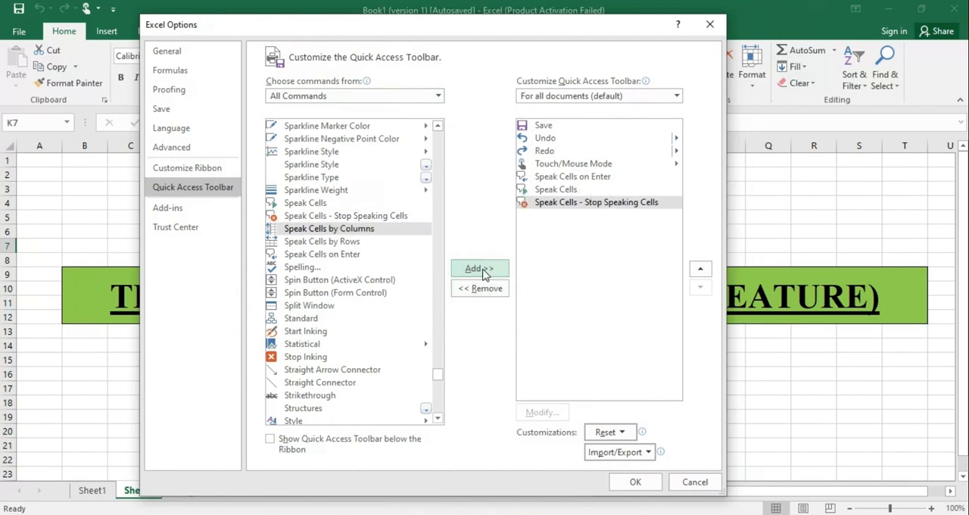
pyautogui.click(315, 242)
pyautogui.click(489, 277)
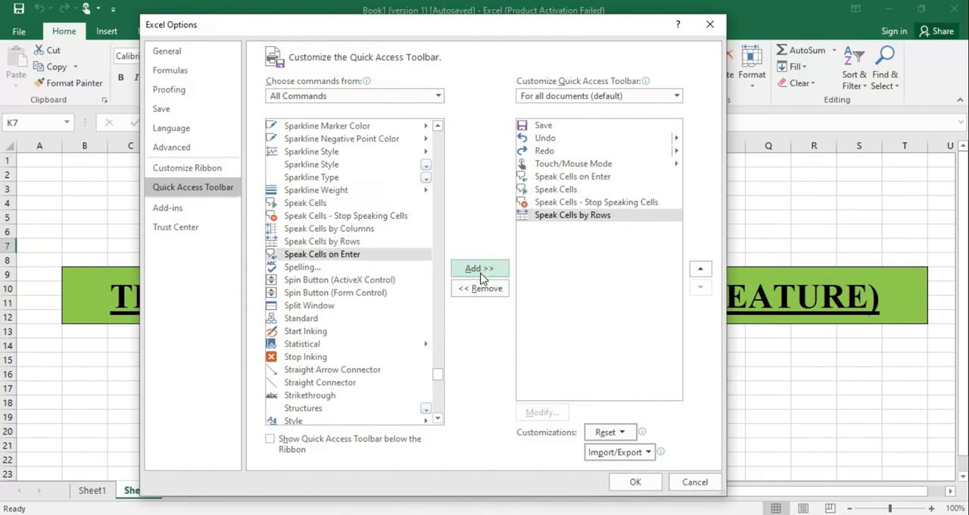
pyautogui.click(332, 232)
pyautogui.click(468, 270)
# - Add two separators to the Quick Access Toolbar and place one directly above Speak Cells on Enter
pyautogui.scroll(3, 435, 185)
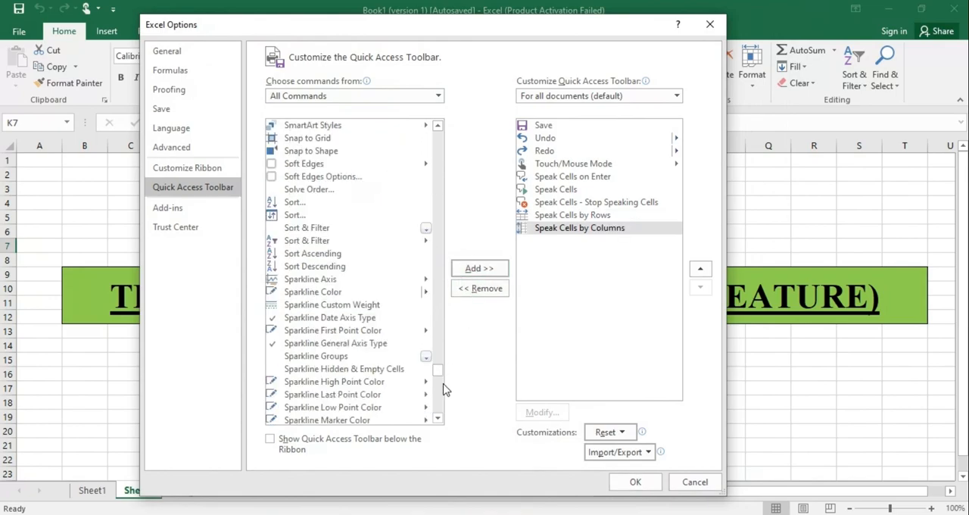
pyautogui.moveTo(437, 372); pyautogui.dragTo(439, 130)
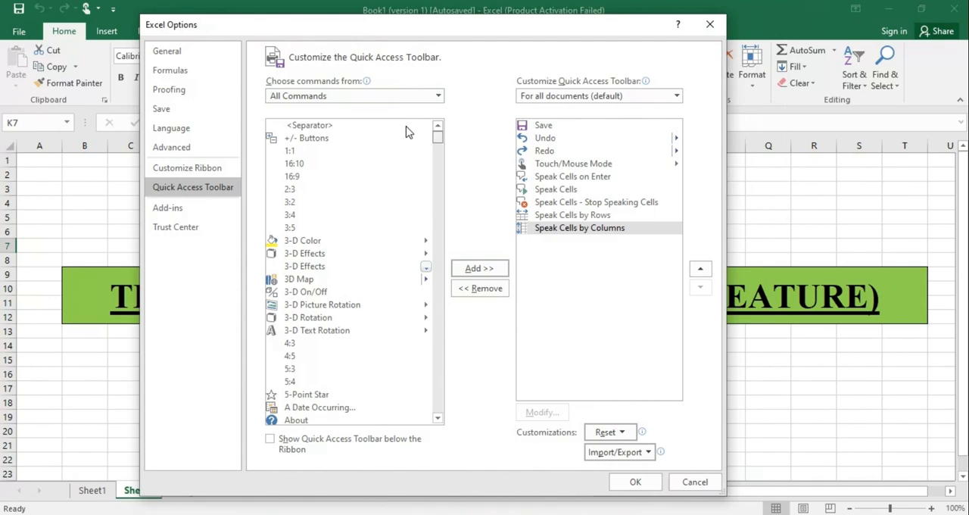
pyautogui.click(306, 126)
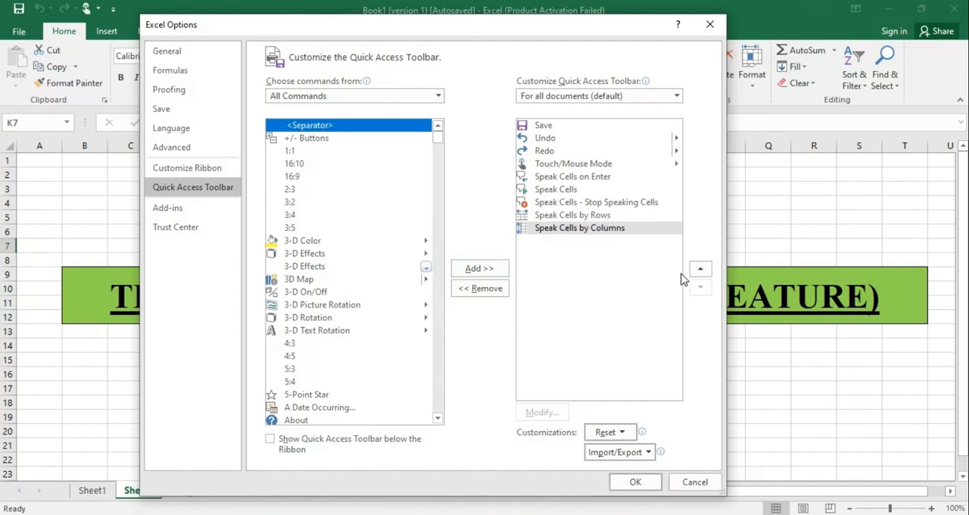
pyautogui.click(477, 273)
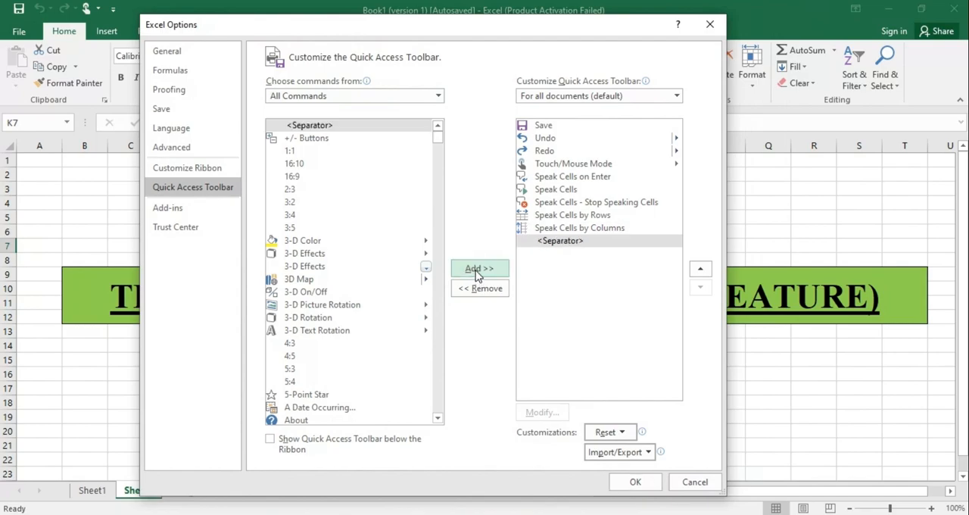
pyautogui.click(477, 273)
pyautogui.click(704, 271)
pyautogui.click(705, 271)
pyautogui.click(704, 271)
pyautogui.click(704, 271)
pyautogui.click(704, 271)
pyautogui.click(704, 271)
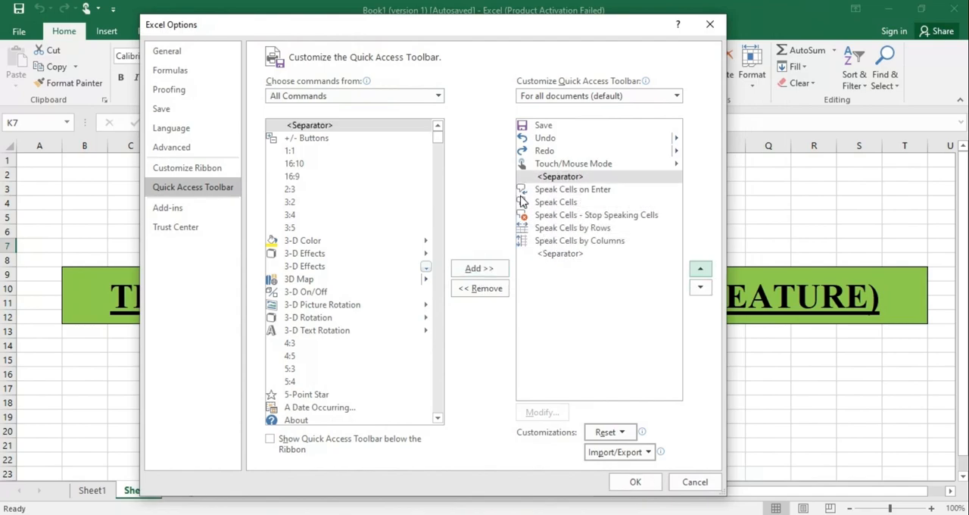
# - Reorder Speak Cells above Speak Cells on Enter and apply the Quick Access Toolbar changes
pyautogui.click(581, 218)
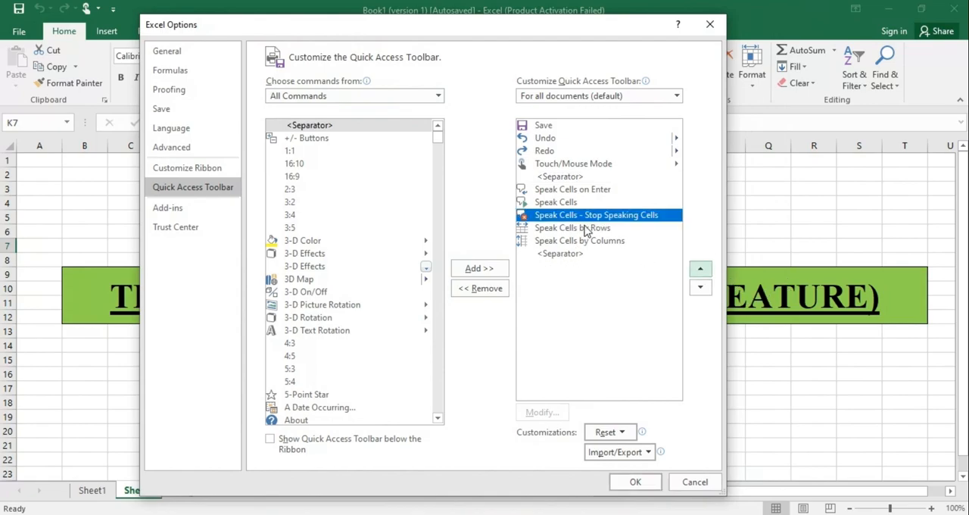
pyautogui.click(575, 202)
pyautogui.click(700, 269)
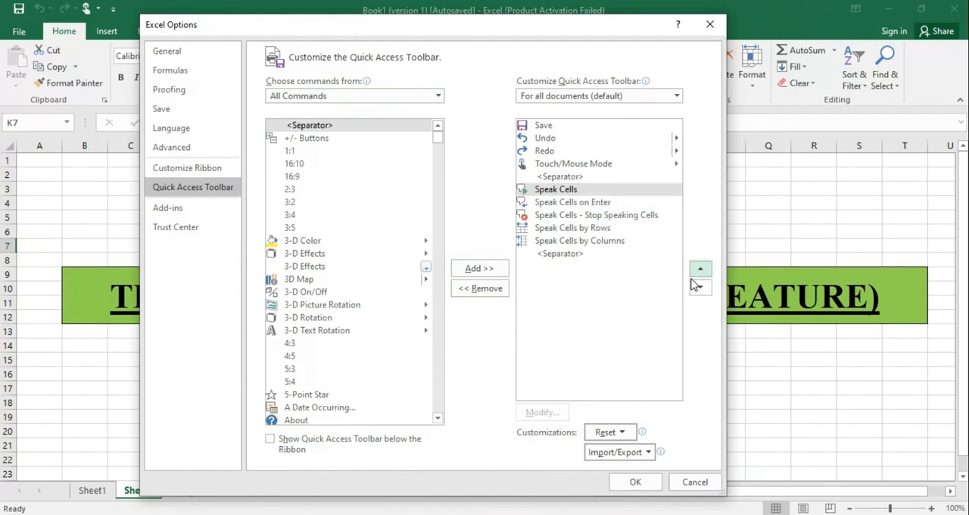
pyautogui.click(598, 218)
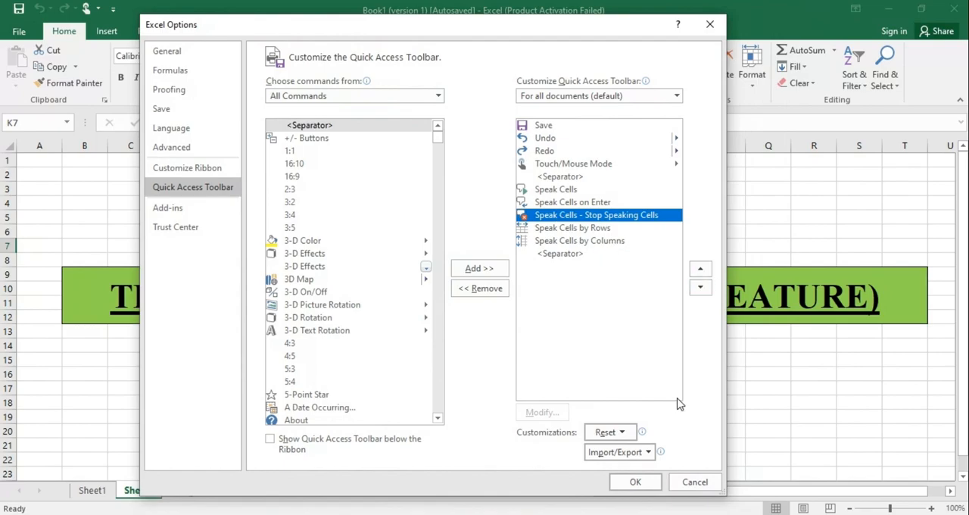
pyautogui.click(630, 484)
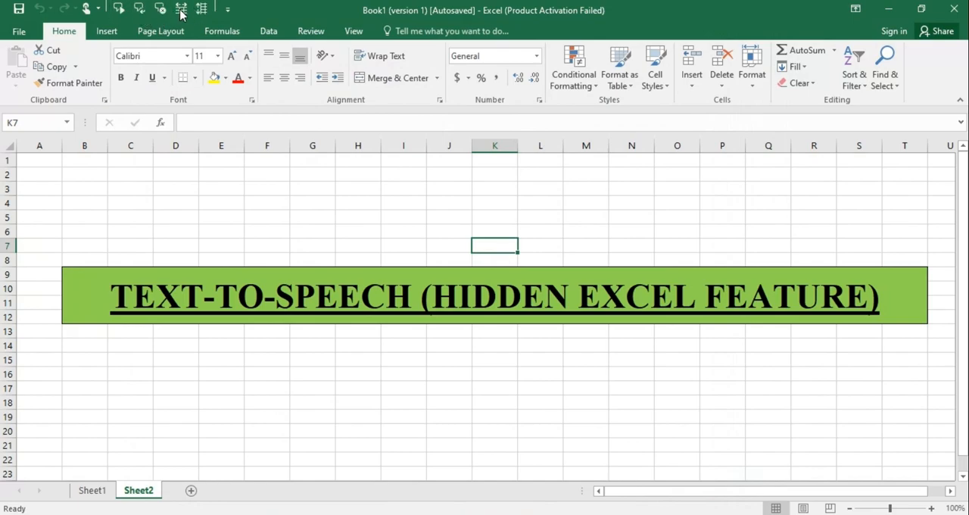
# - Display the Quick Access Toolbar below the ribbon
pyautogui.click(227, 11)
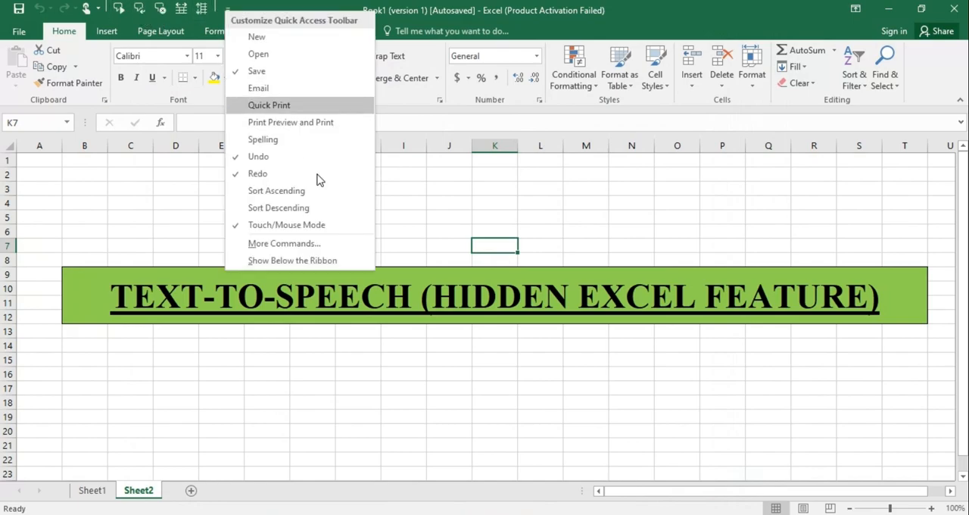
pyautogui.click(262, 261)
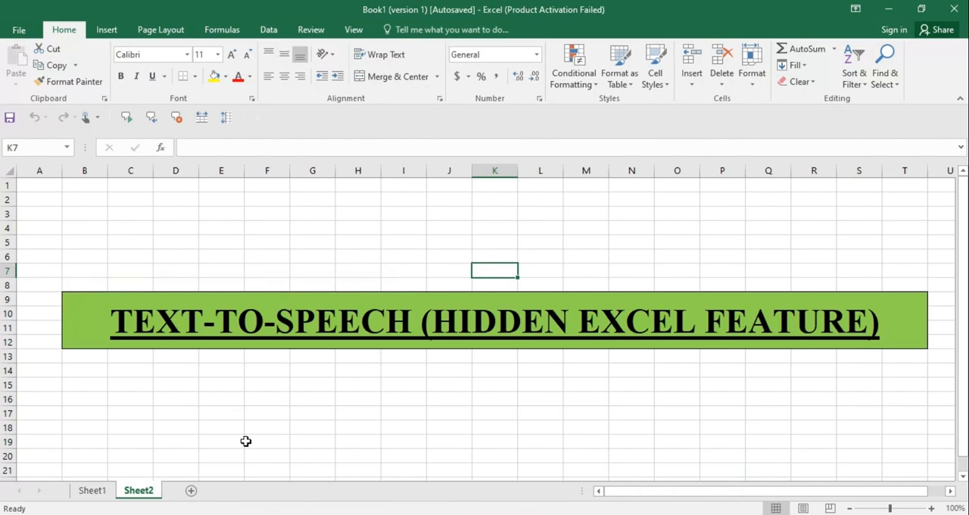
# - On Sheet1, dismiss the Document Recovery list and enter the headers Name, Age and Gender in A1:C1
pyautogui.click(106, 491)
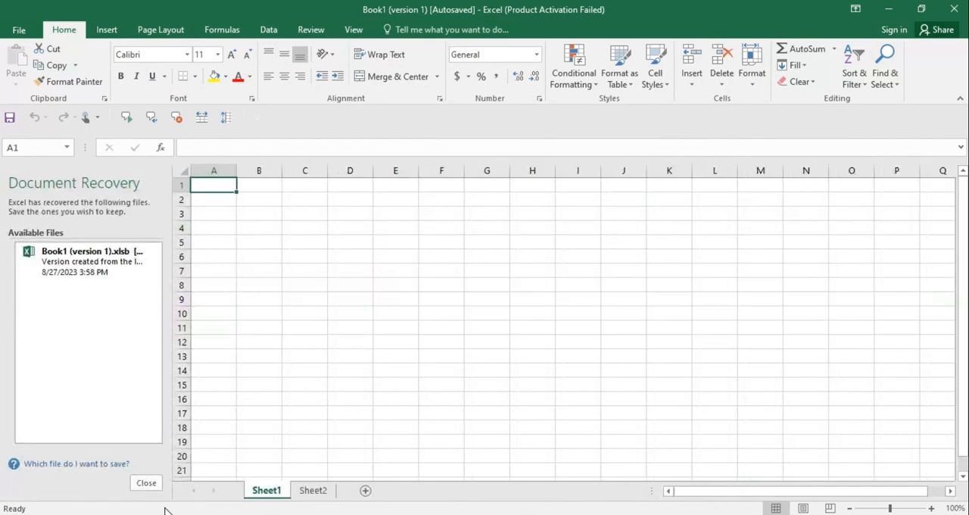
pyautogui.click(148, 483)
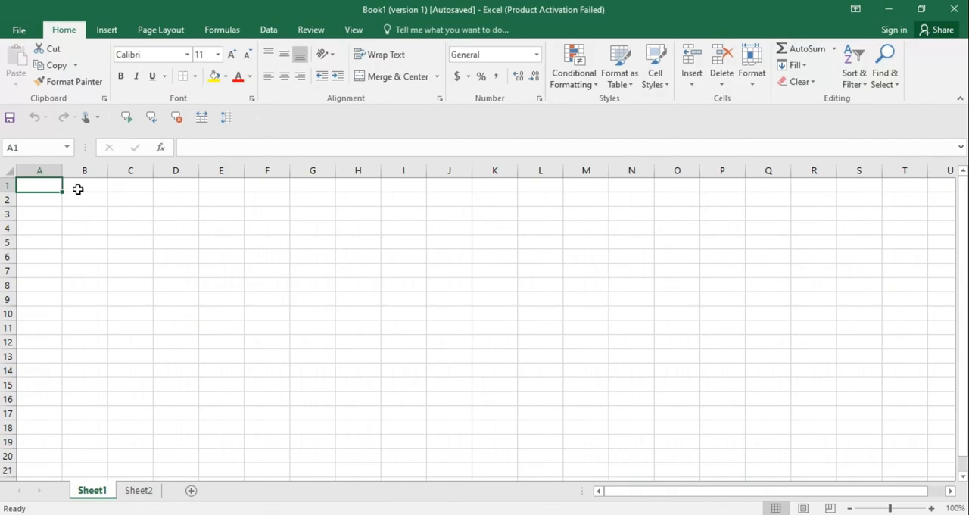
pyautogui.write('Name')
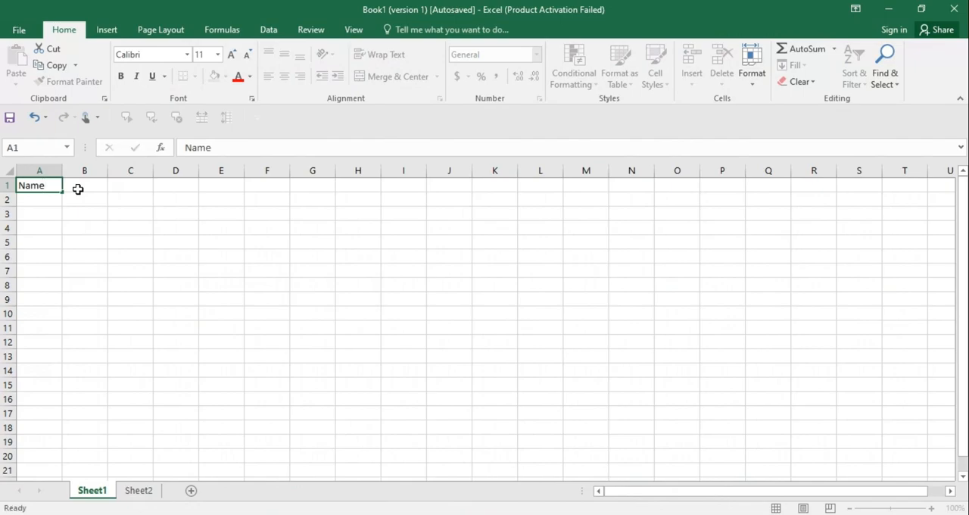
pyautogui.press('Tab')
pyautogui.write('Dat')
pyautogui.press('BackSpace')
pyautogui.press('BackSpace')
pyautogui.press('BackSpace')
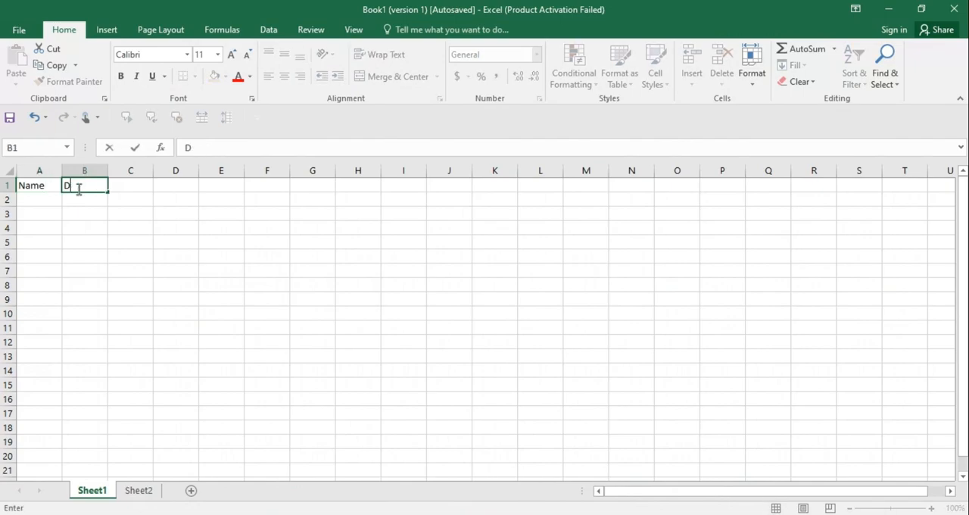
pyautogui.write('Age')
pyautogui.press('Tab')
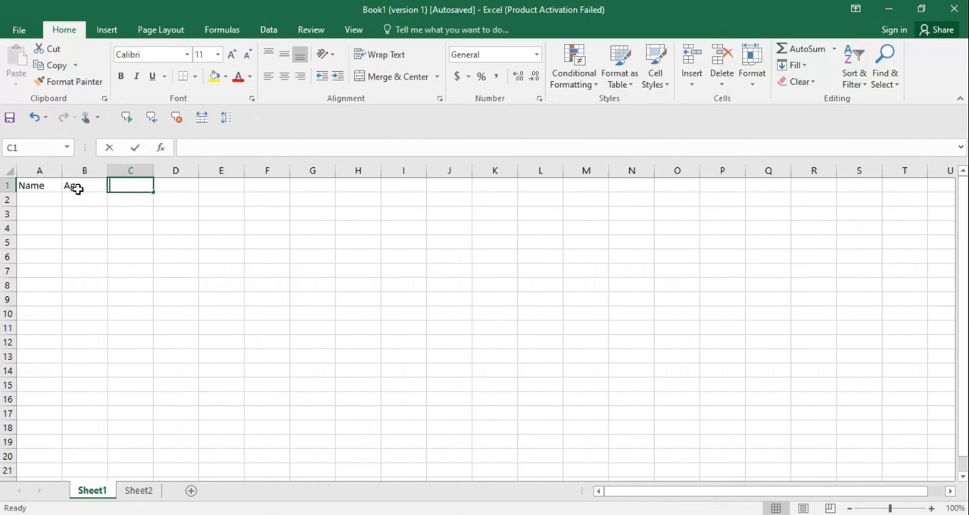
pyautogui.write('Gender')
pyautogui.press('Tab')
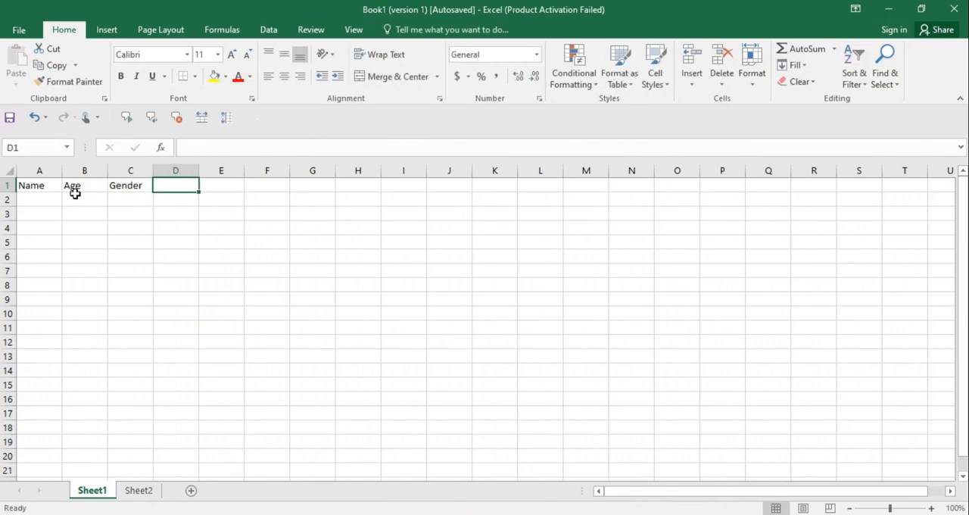
# - Use Speak Cells on cell A1 and have the header range A1:C1 read aloud cell by cell
pyautogui.click(37, 188)
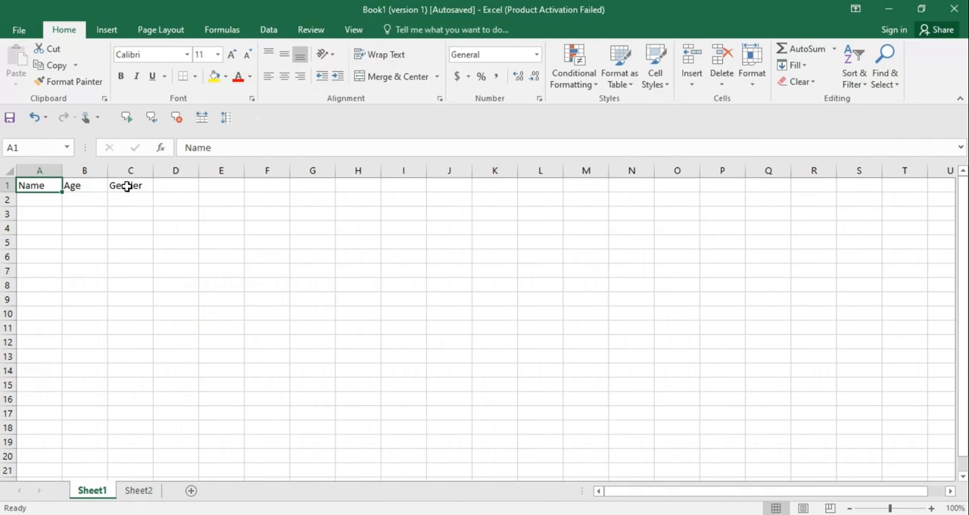
pyautogui.click(127, 119)
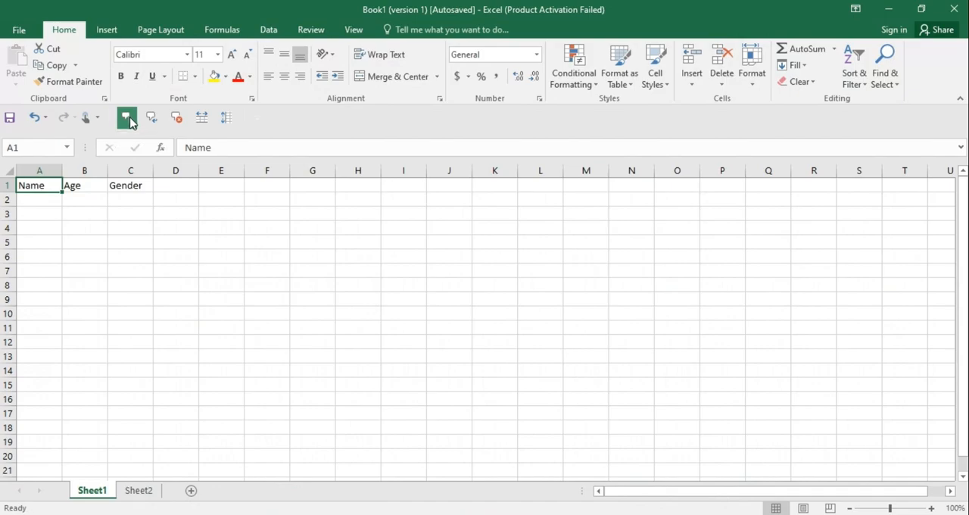
pyautogui.hotkey('shift', 'Right')
pyautogui.hotkey('shift', 'Right')
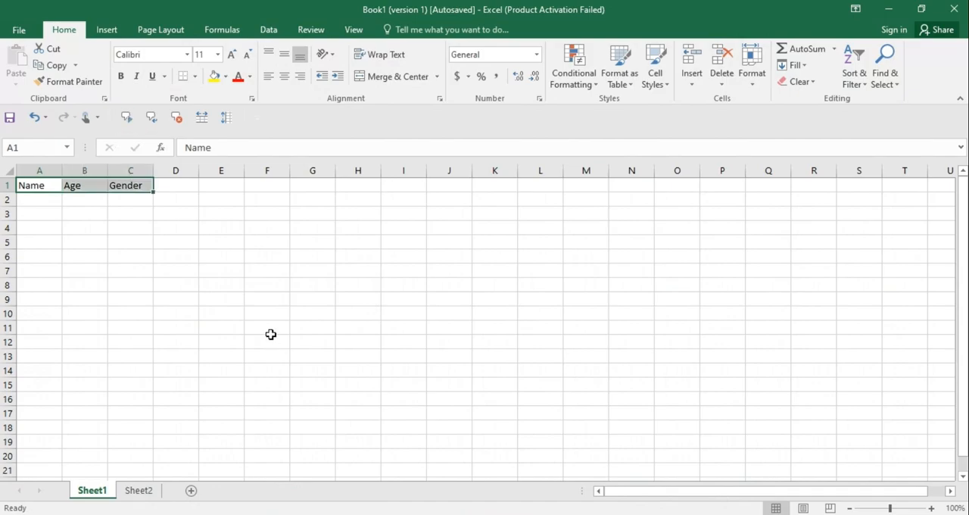
pyautogui.press('Return')
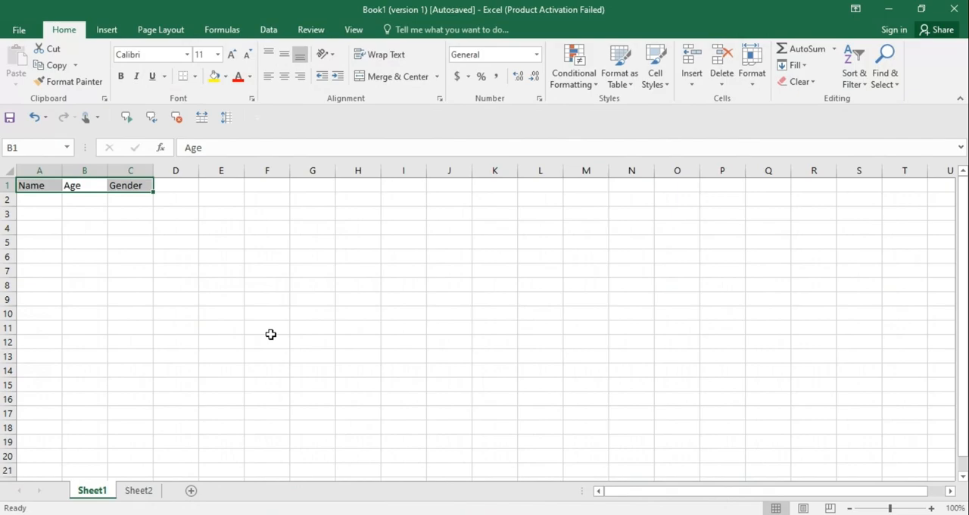
pyautogui.press('Return')
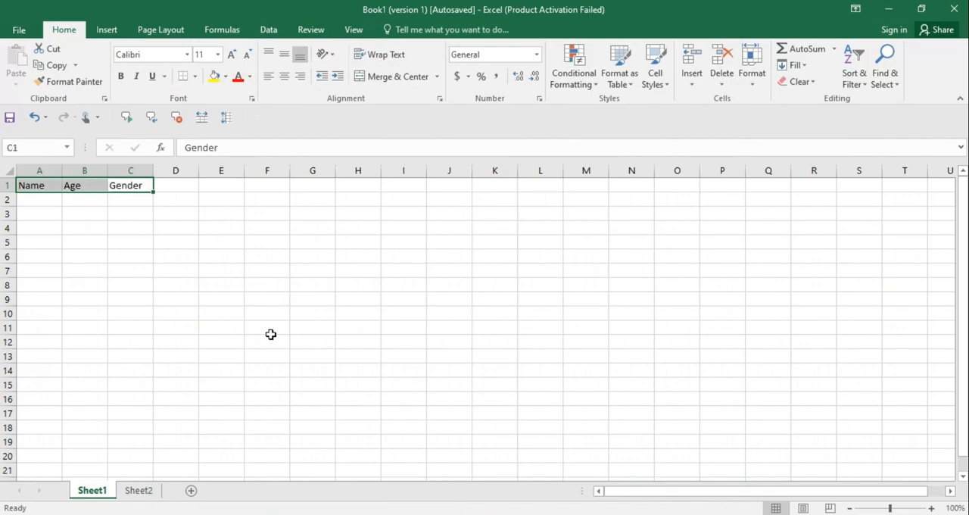
pyautogui.click(147, 284)
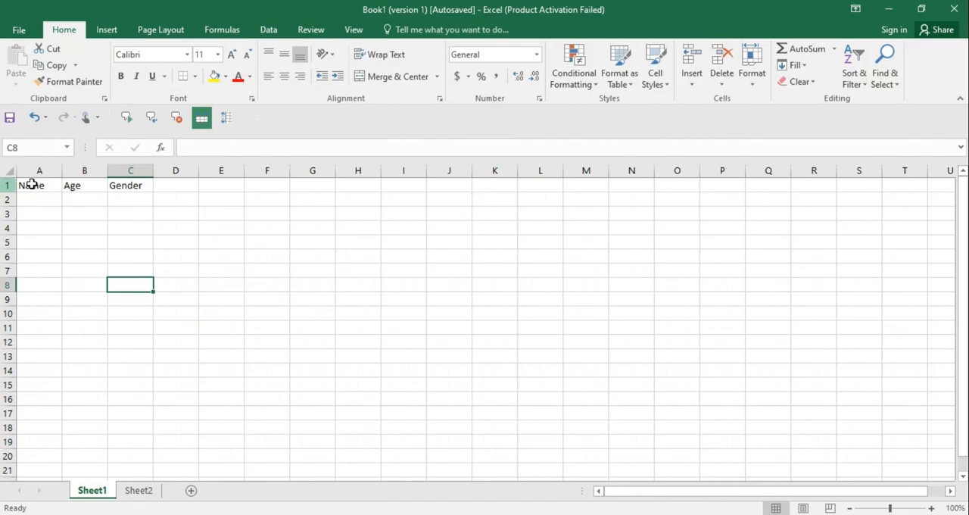
# - Enter the two people's first names under the Name header in A2 and A3
pyautogui.click(24, 185)
pyautogui.click(43, 202)
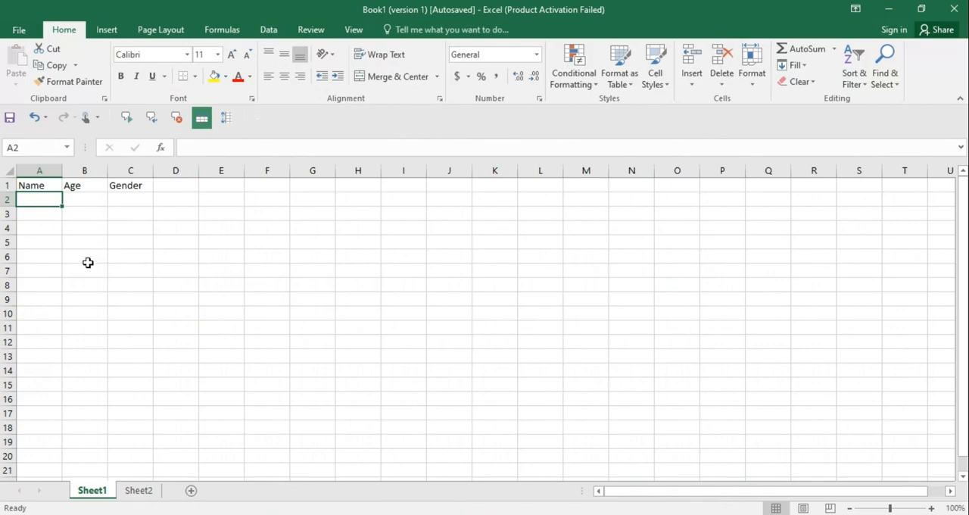
pyautogui.write('John')
pyautogui.press('Return')
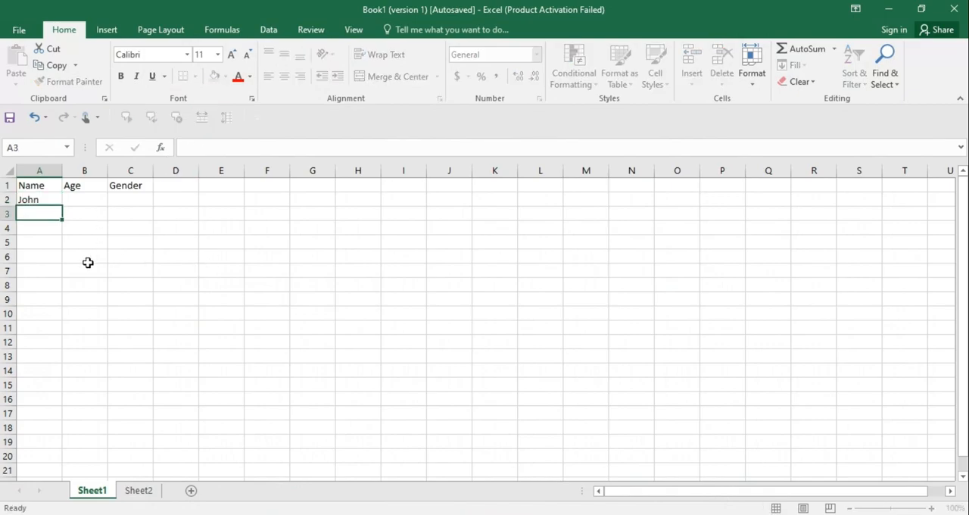
pyautogui.write('Alexander')
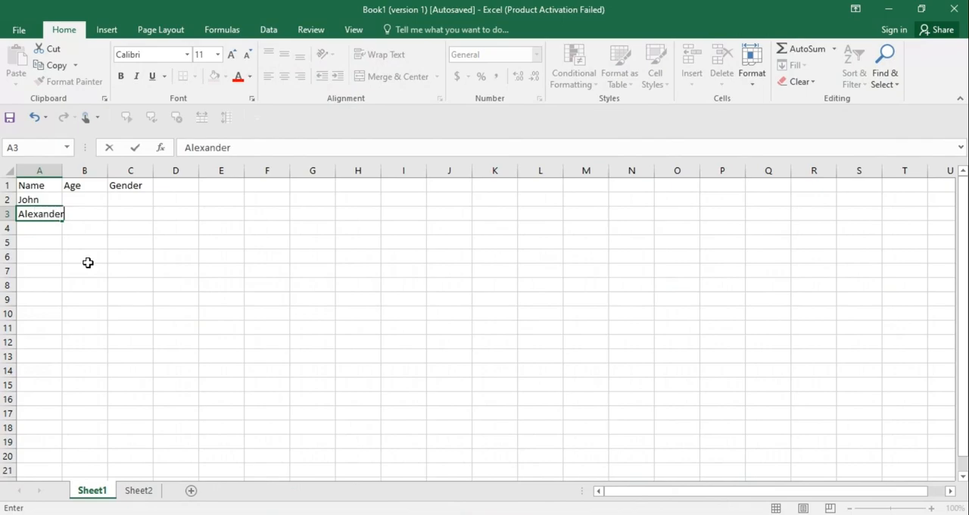
pyautogui.press('Tab')
# - Enter the ages 28 and 43 under the Age header in B2 and B3
pyautogui.press('Up')
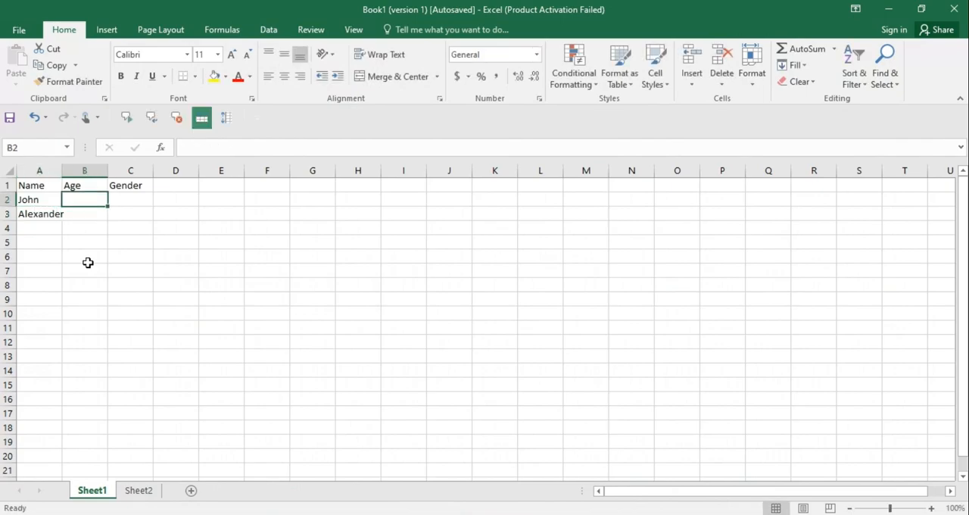
pyautogui.write('2')
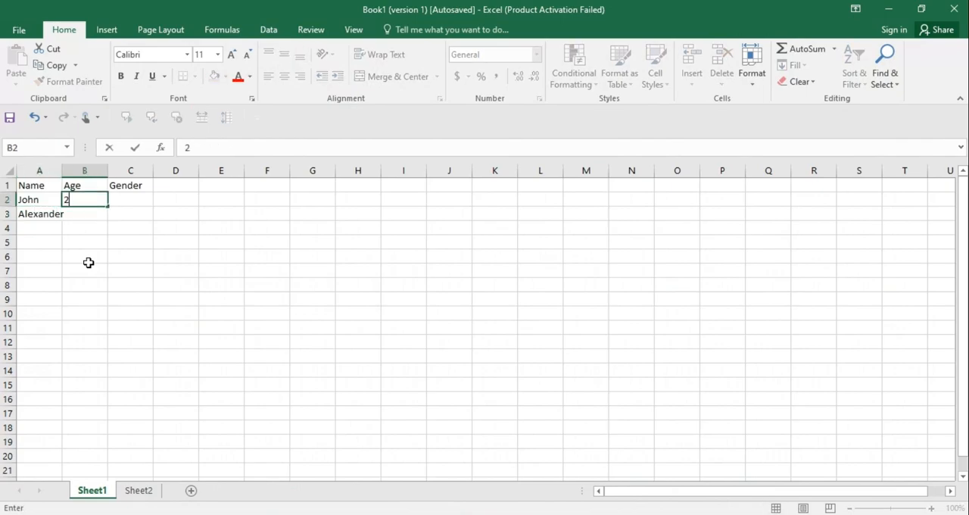
pyautogui.write('8')
pyautogui.press('Return')
pyautogui.write('43')
pyautogui.press('Tab')
# - Enter Male under the Gender header in both C2 and C3
pyautogui.press('Up')
pyautogui.write('Male')
pyautogui.press('Tab')
pyautogui.press('Return')
pyautogui.write('Male')
pyautogui.press('Return')
pyautogui.press('Down')
pyautogui.press('Home')
# - From cell A1, have the table A1:C3 read aloud by rows with Speak Cells, and stop the speech
pyautogui.moveTo(28, 187); pyautogui.dragTo(130, 216)
pyautogui.click(119, 266)
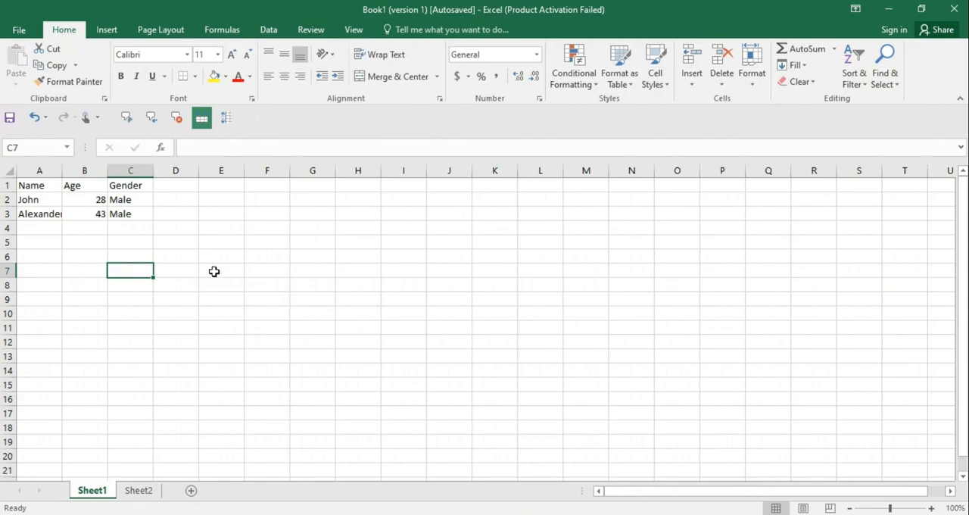
pyautogui.click(34, 186)
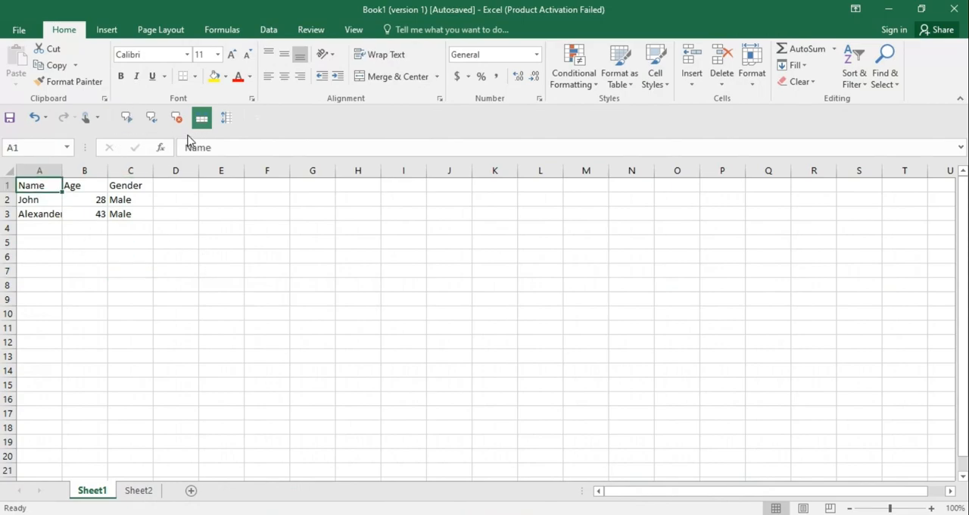
pyautogui.click(127, 119)
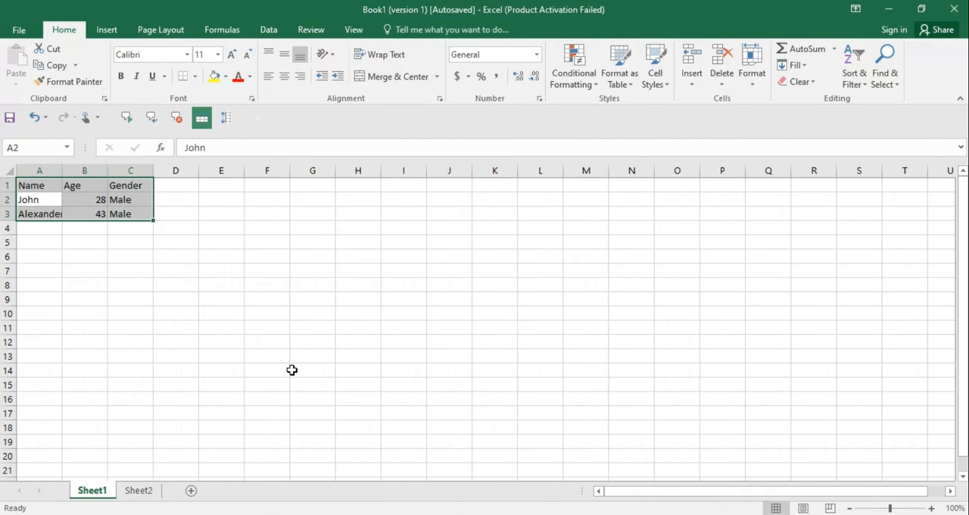
pyautogui.click(176, 118)
pyautogui.click(126, 269)
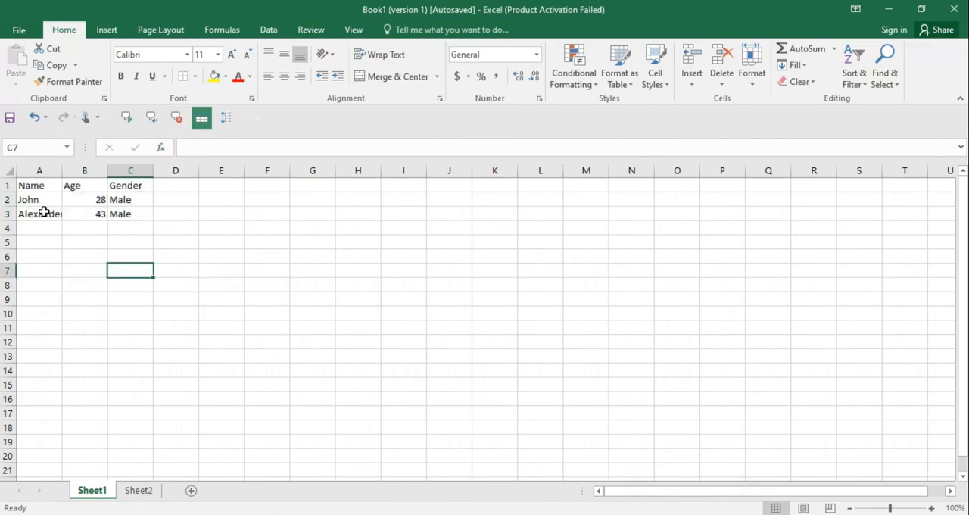
# - Switch the reading order to Speak Cells by Columns and have the table A1:C3 read aloud from A1
pyautogui.click(31, 188)
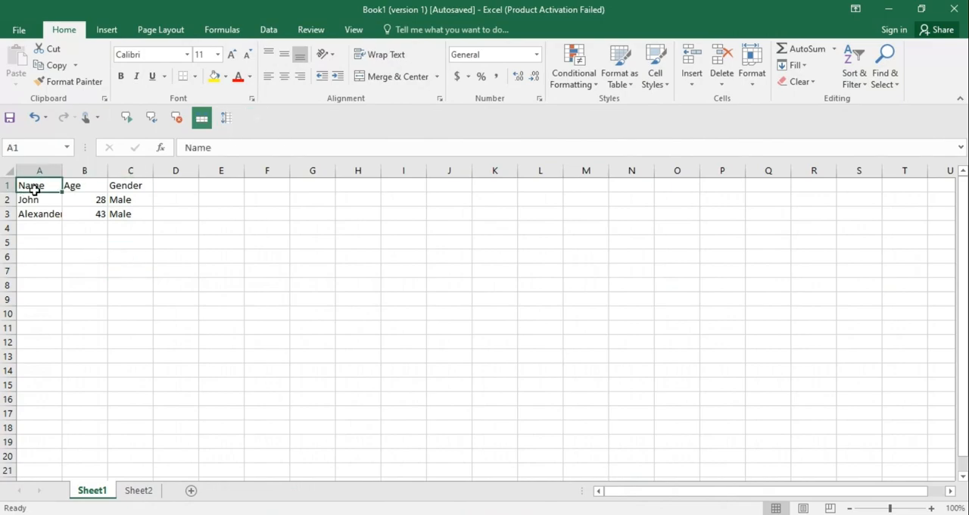
pyautogui.click(229, 119)
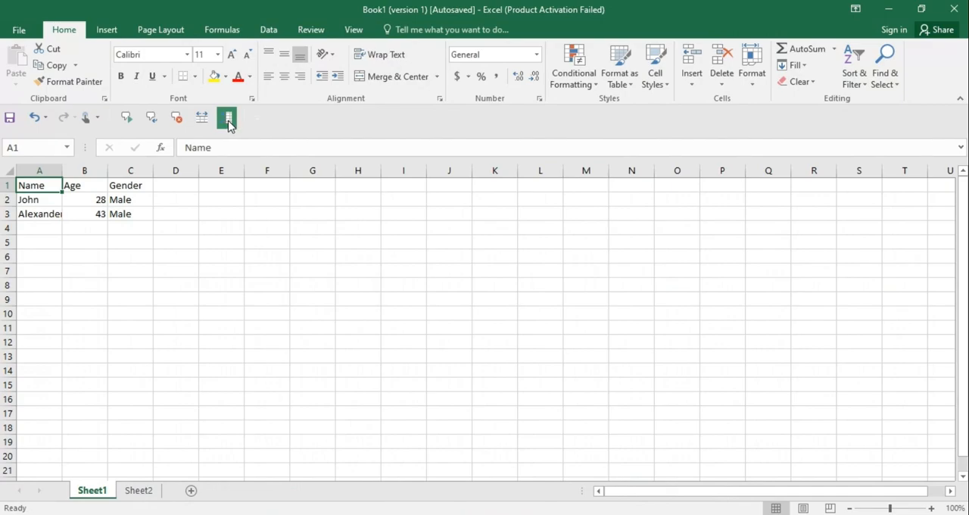
pyautogui.click(128, 117)
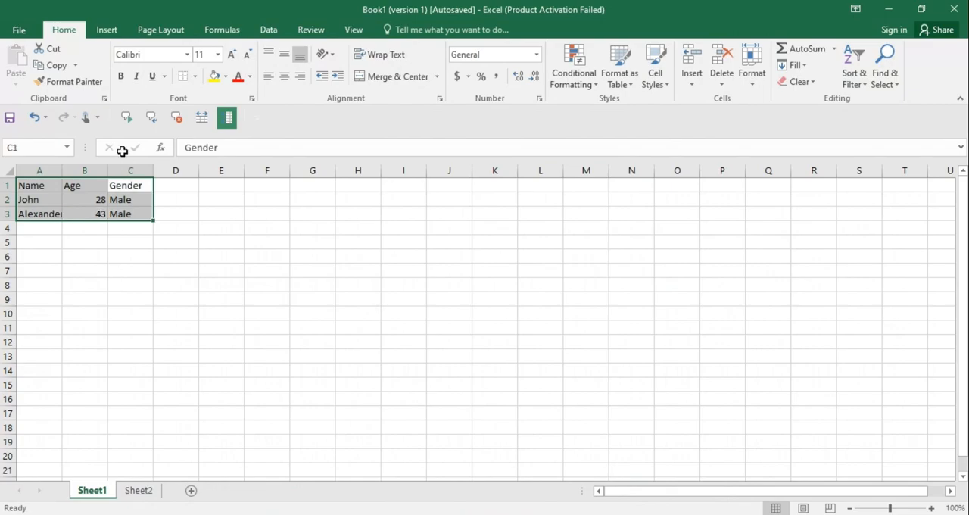
pyautogui.click(141, 257)
# - Widen column A slightly so the longer name in A3 fits completely
pyautogui.click(84, 201)
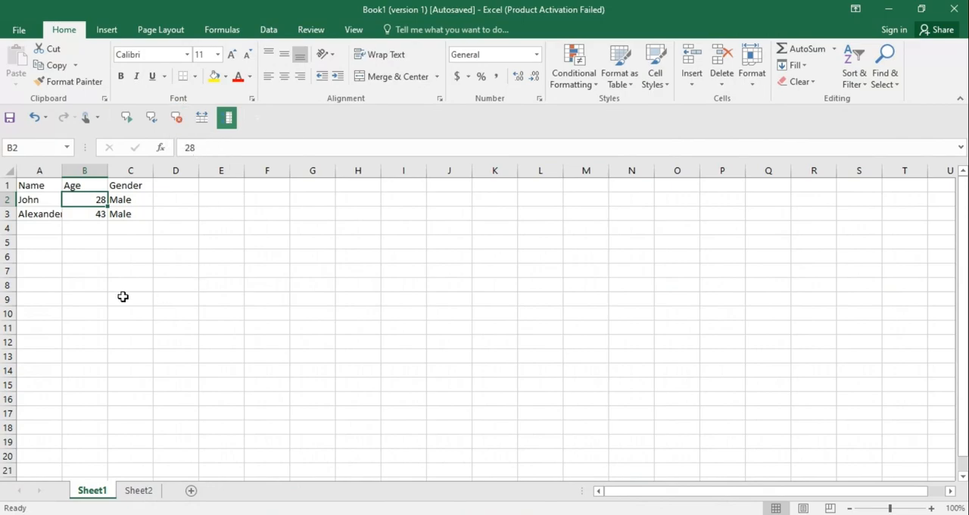
pyautogui.click(84, 231)
pyautogui.click(43, 190)
pyautogui.click(44, 214)
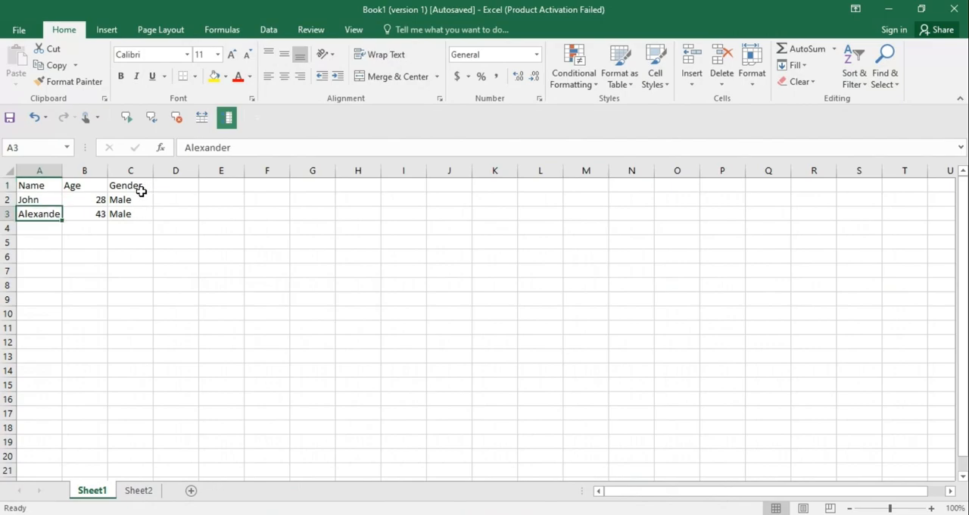
pyautogui.click(69, 256)
pyautogui.moveTo(62, 175); pyautogui.dragTo(73, 174)
pyautogui.click(142, 299)
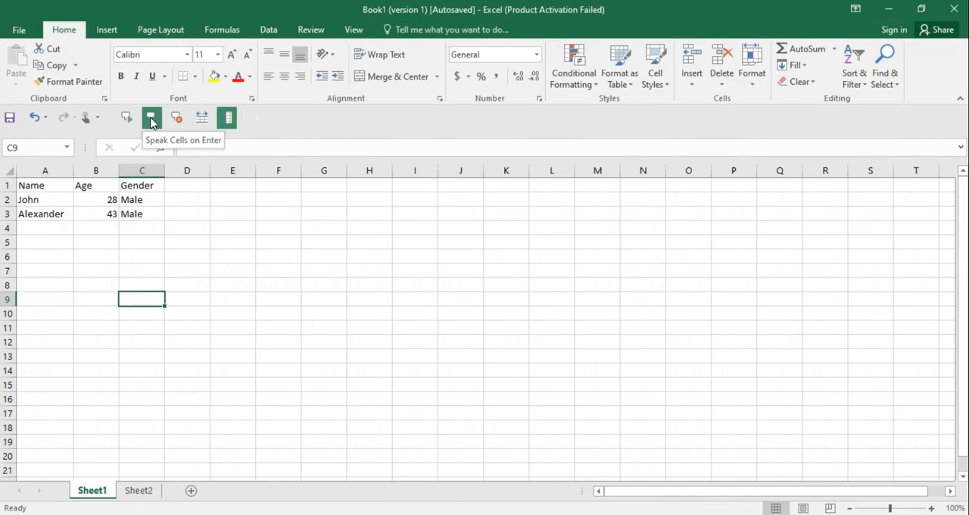
# - Turn on Speak Cells on Enter and enter Name, Class and Section in A4:A6 to have each entry spoken
pyautogui.click(152, 120)
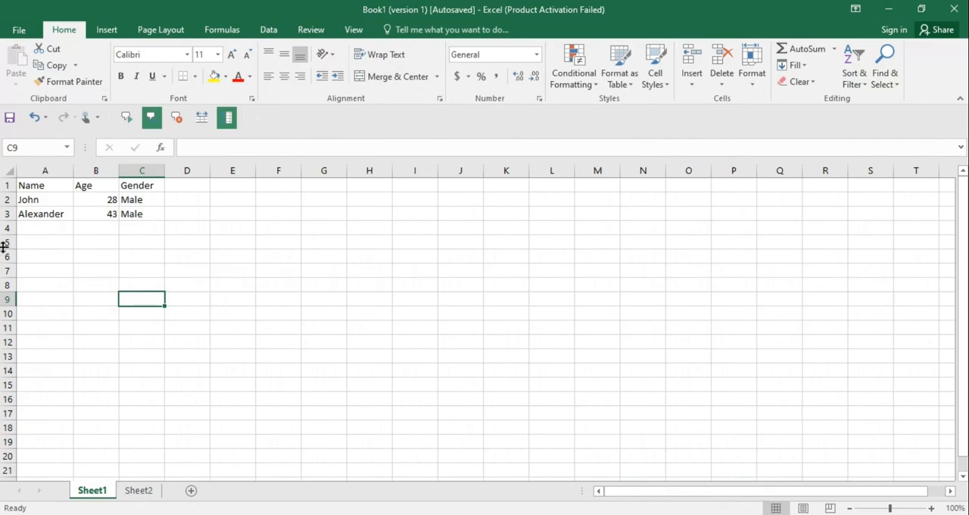
pyautogui.click(43, 229)
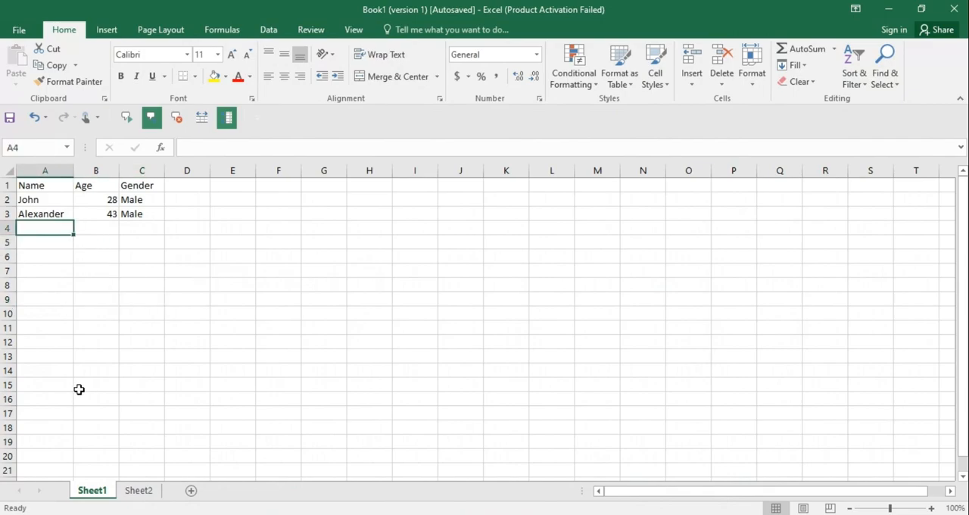
pyautogui.write('Name')
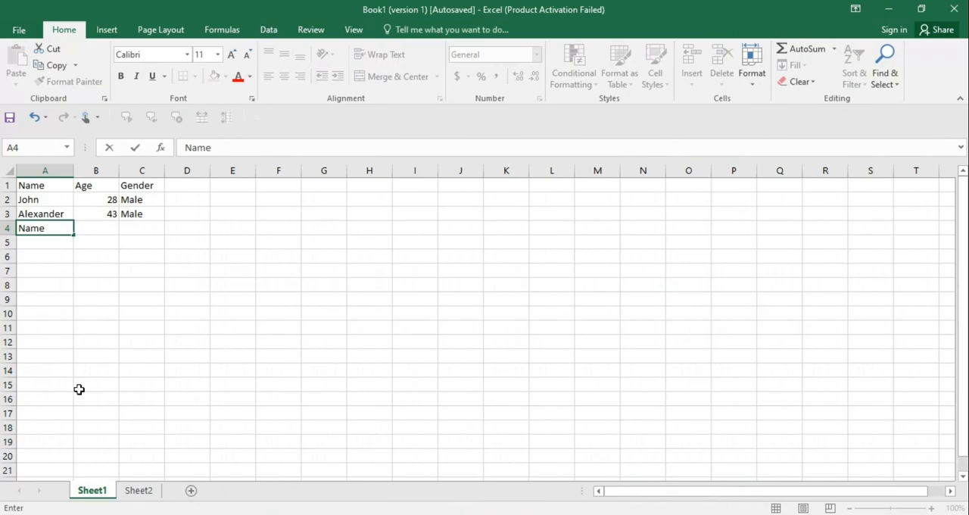
pyautogui.press('Return')
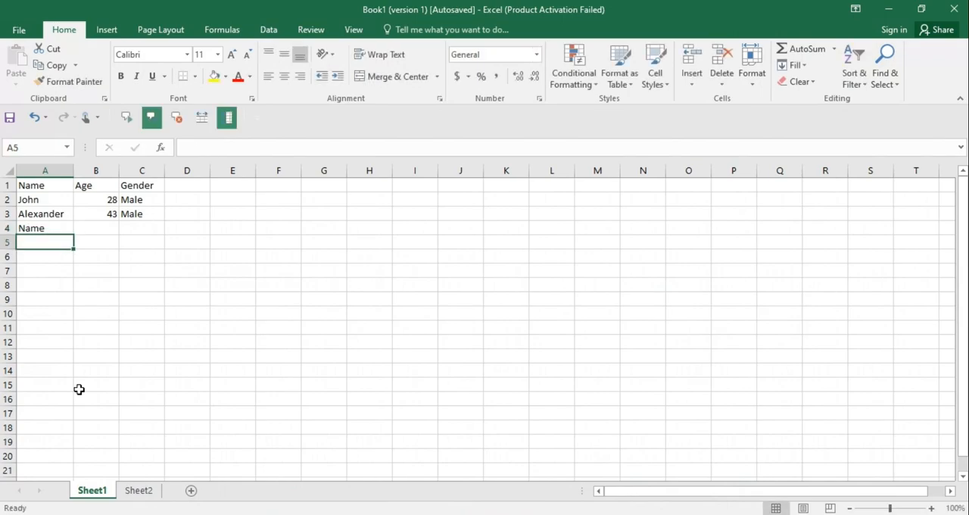
pyautogui.write('Class')
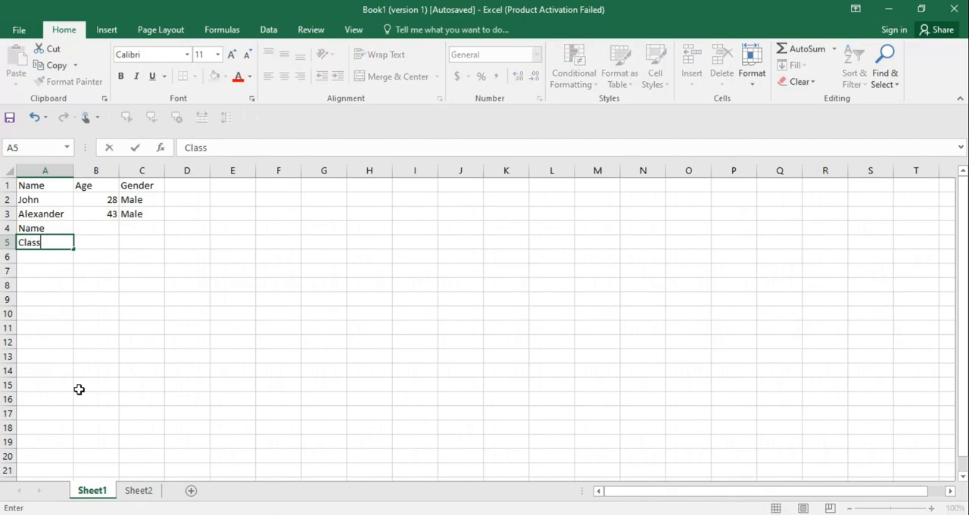
pyautogui.press('Return')
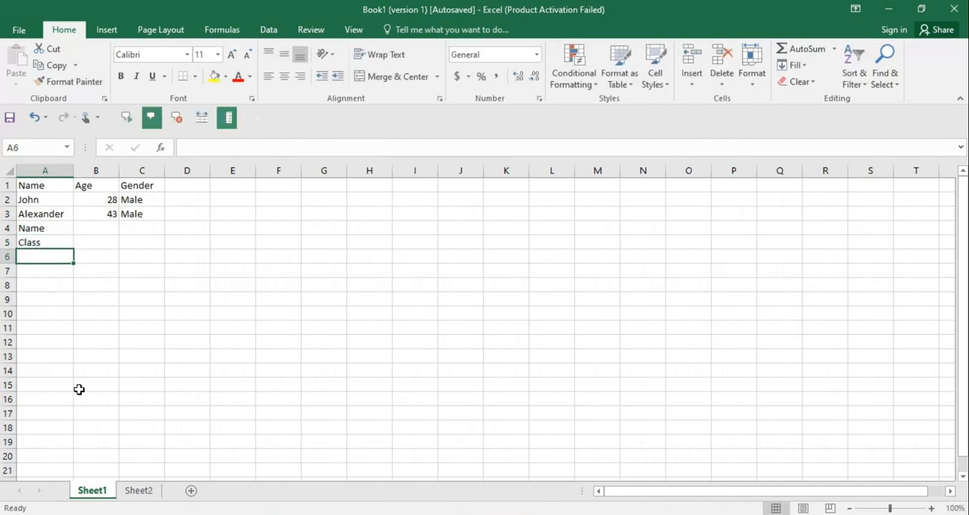
pyautogui.write('Section')
pyautogui.press('Return')
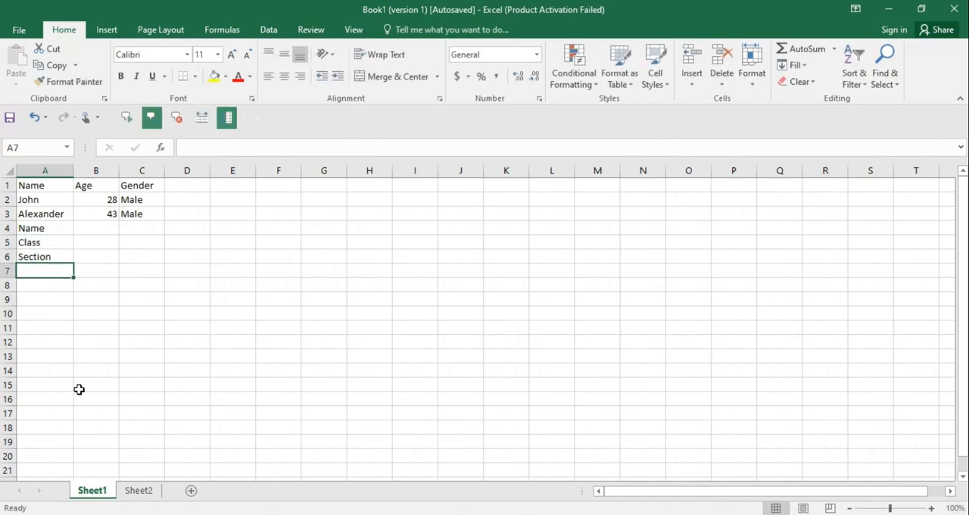
pyautogui.click(84, 232)
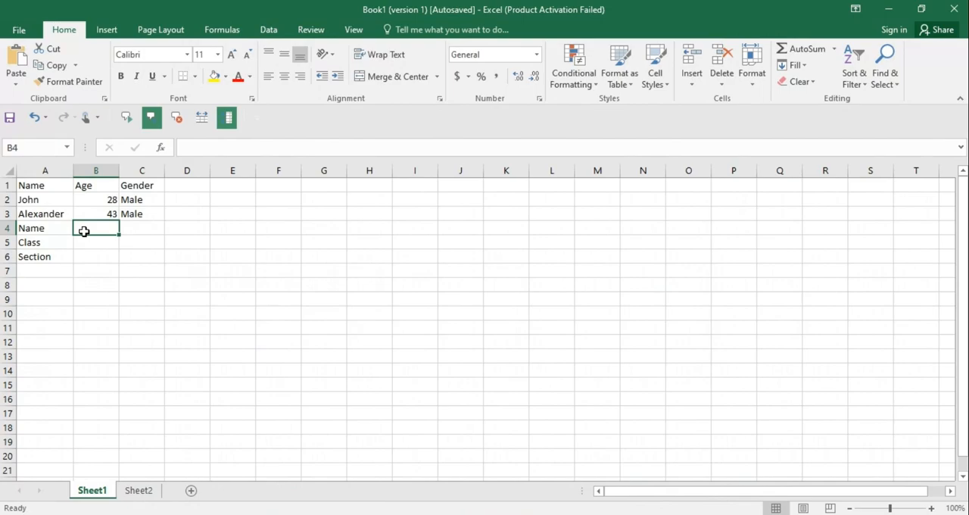
pyautogui.click(45, 270)
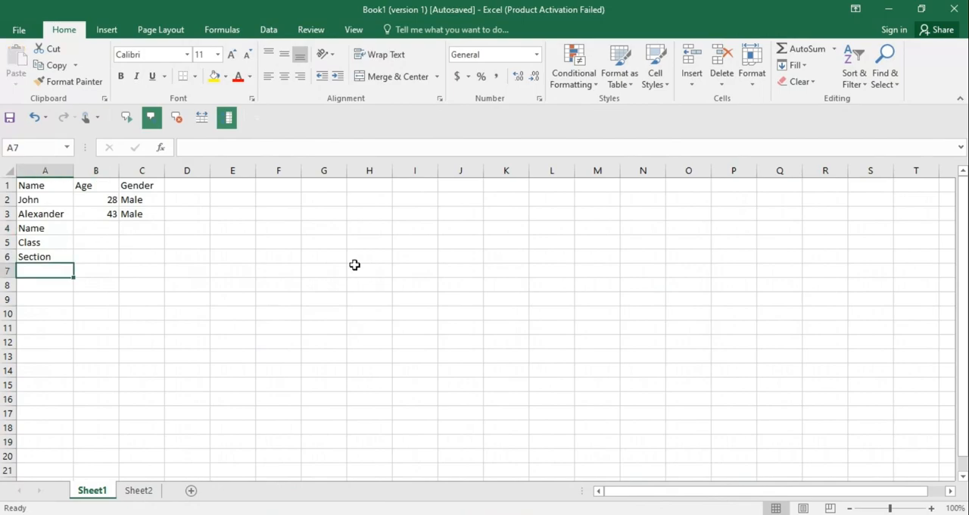